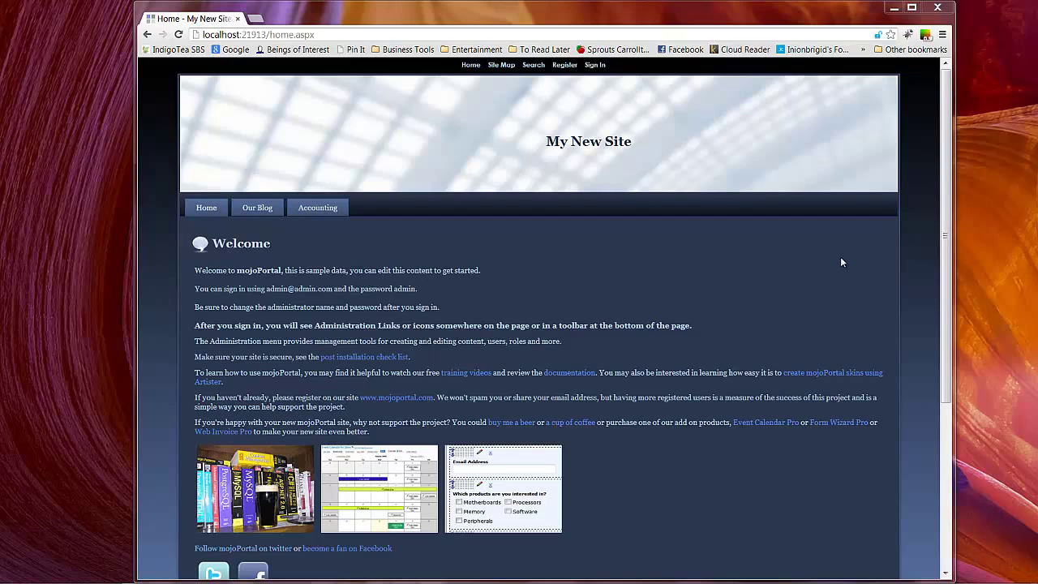
- Sign in as the administrator using the saved admin e-mail and the account password
{"action": "left_click", "coordinate": [593, 68]}
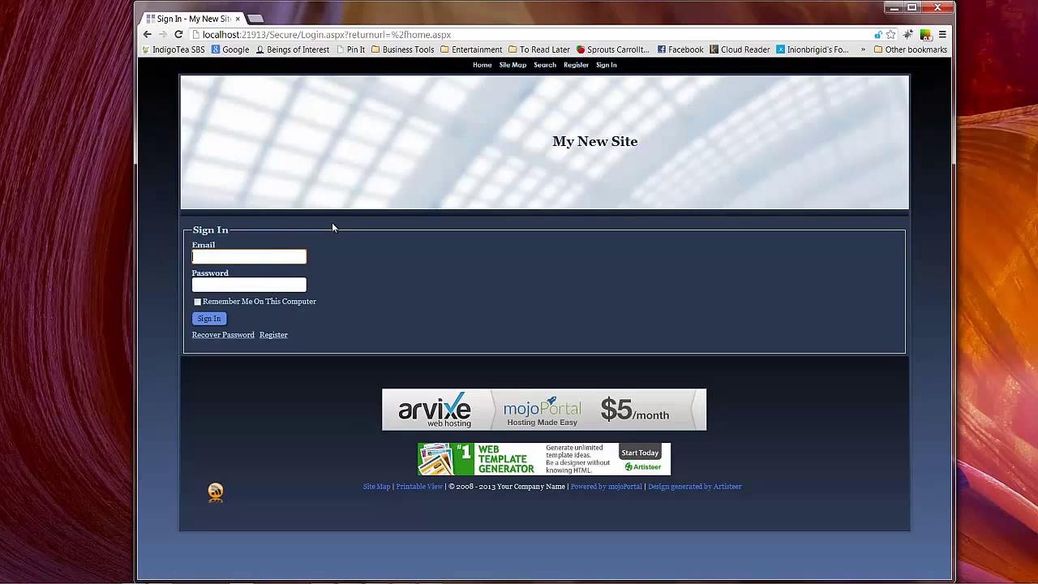
{"action": "left_click", "coordinate": [265, 256]}
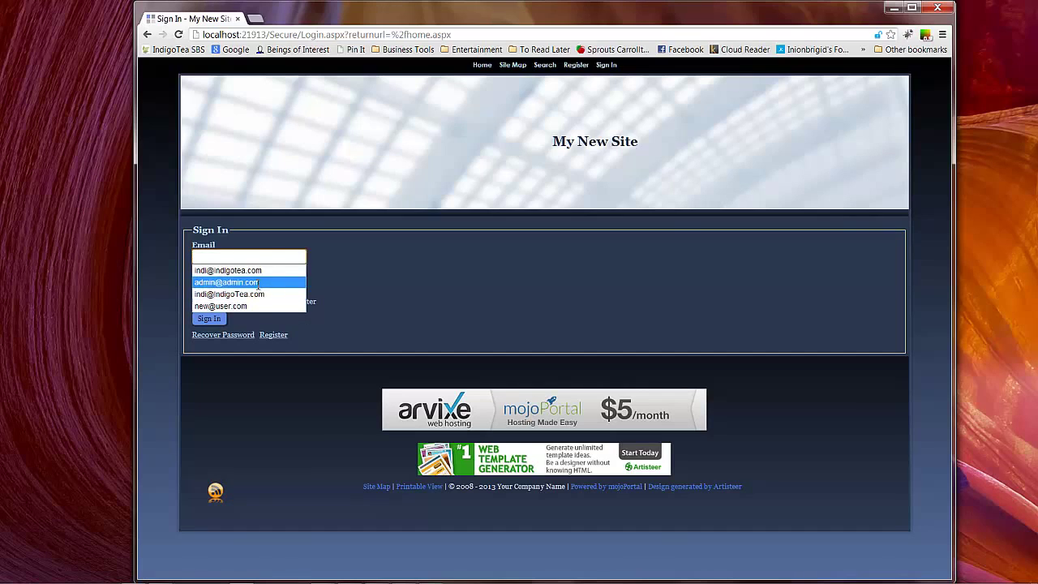
{"action": "left_click", "coordinate": [247, 281]}
{"action": "left_click", "coordinate": [248, 281]}
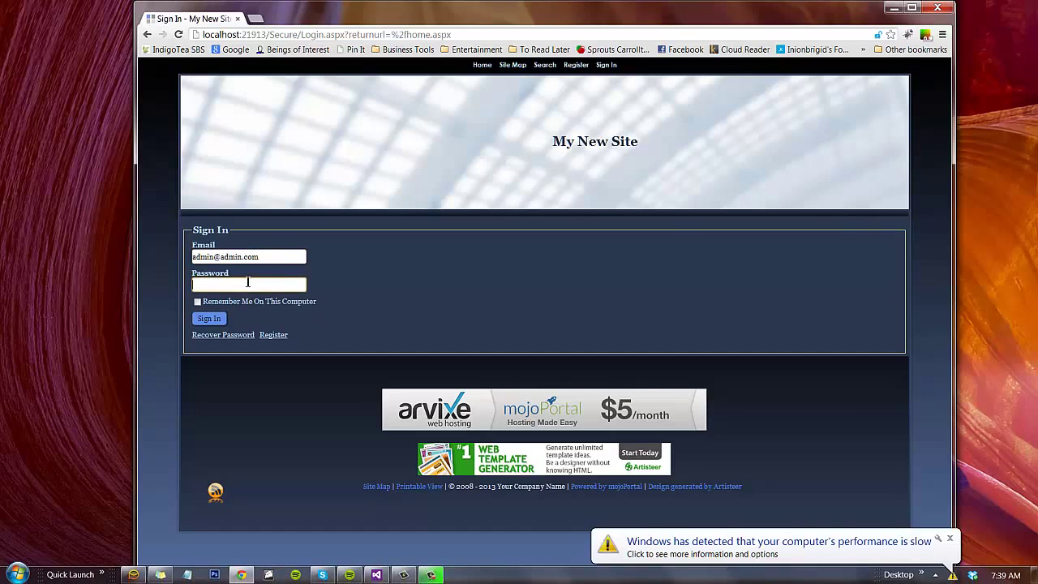
{"action": "type", "text": "admin"}
{"action": "key", "text": "Return"}
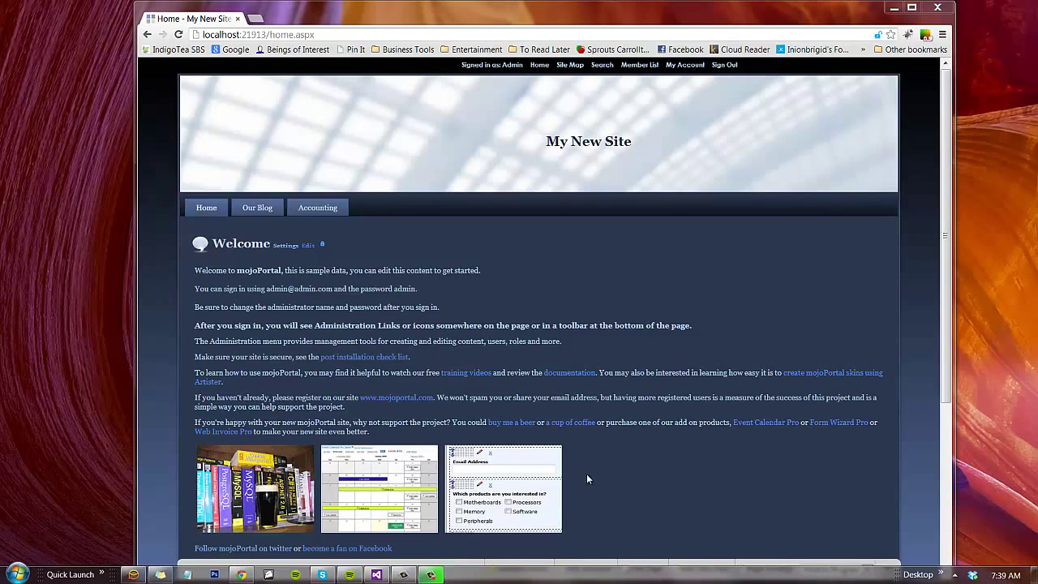
- Maximize the browser and go to the site Administration page
{"action": "double_click", "coordinate": [705, 10]}
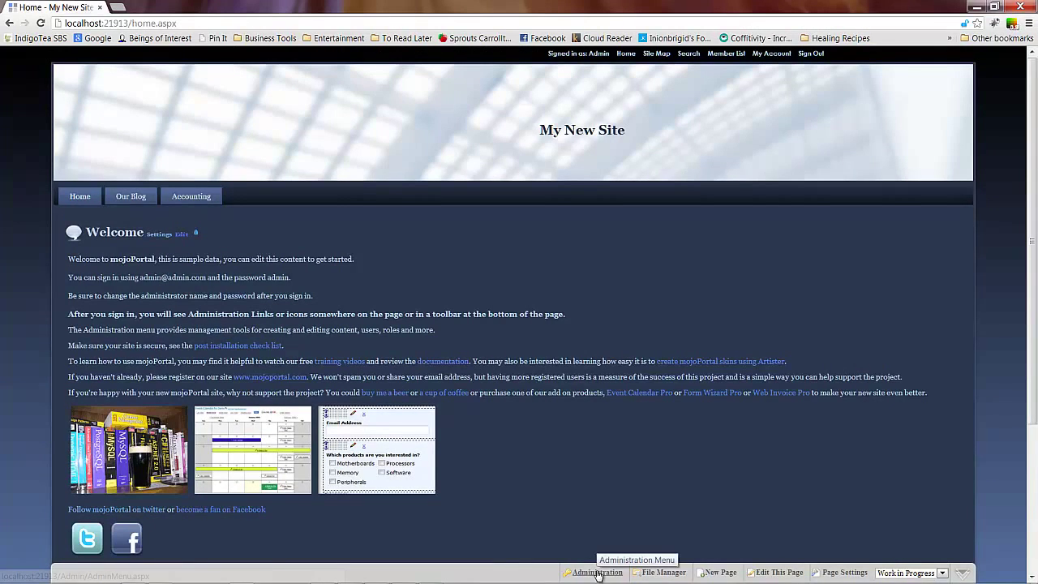
{"action": "left_click", "coordinate": [584, 573]}
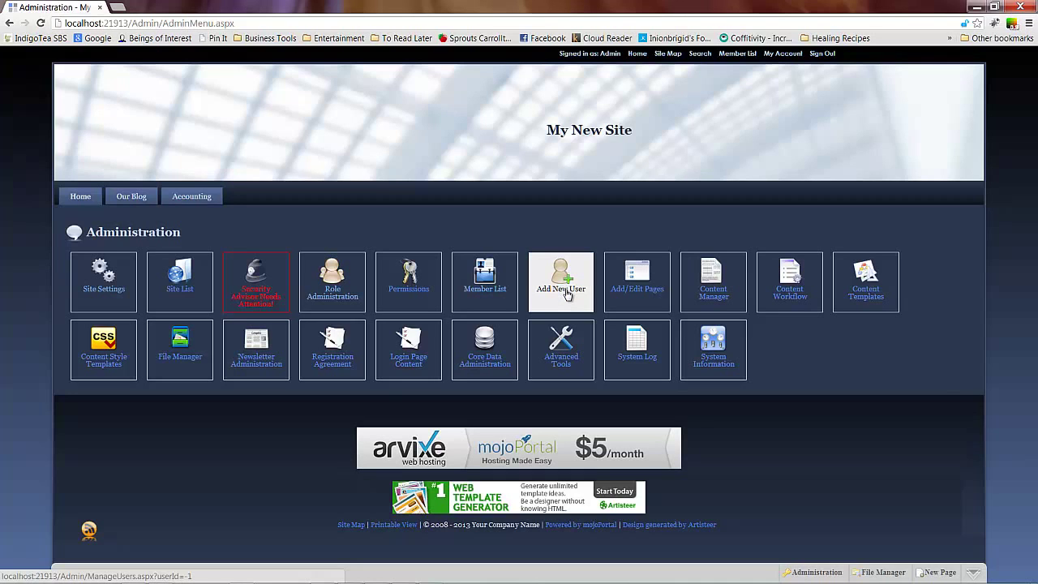
- Start a new user and enter the member's display name, user ID, e-mail address and password
{"action": "left_click", "coordinate": [567, 293]}
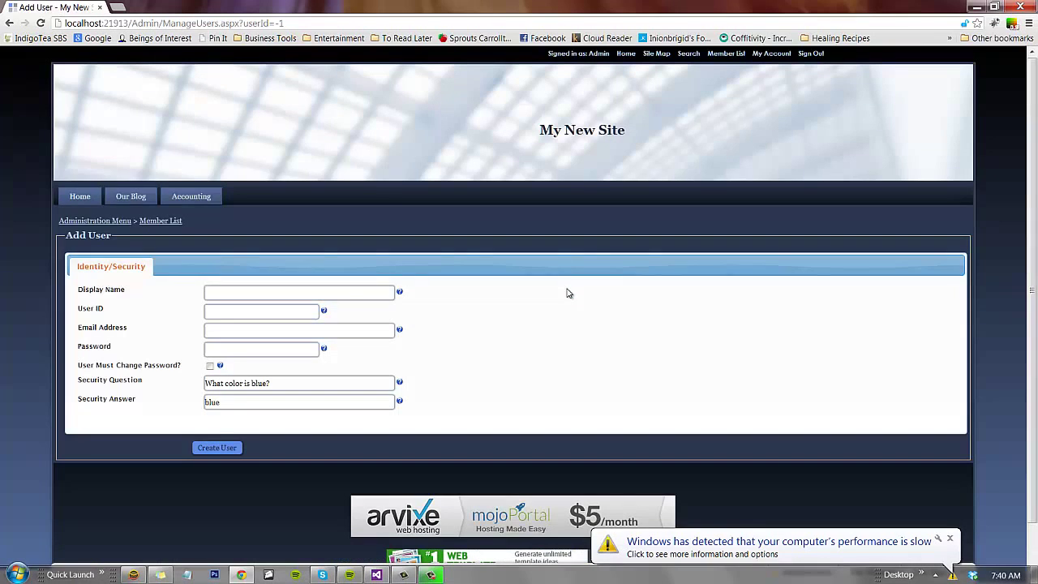
{"action": "left_click", "coordinate": [211, 292]}
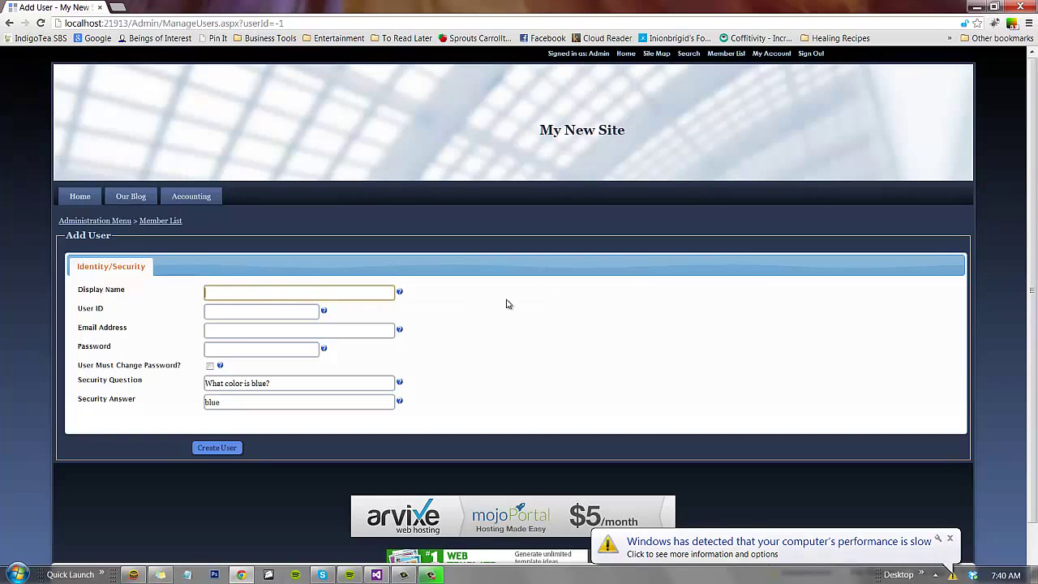
{"action": "type", "text": "Jon"}
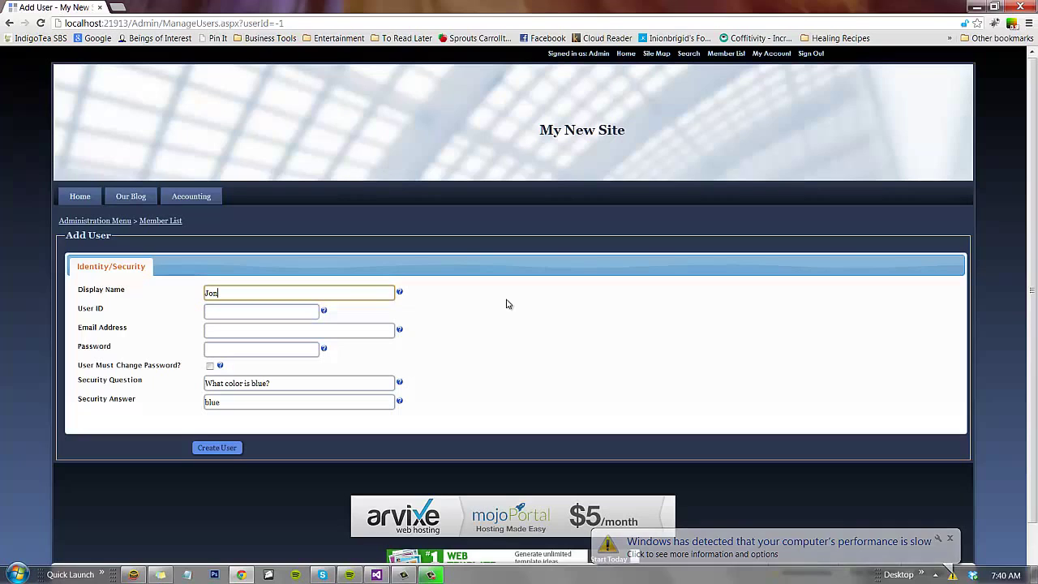
{"action": "type", "text": " Doe"}
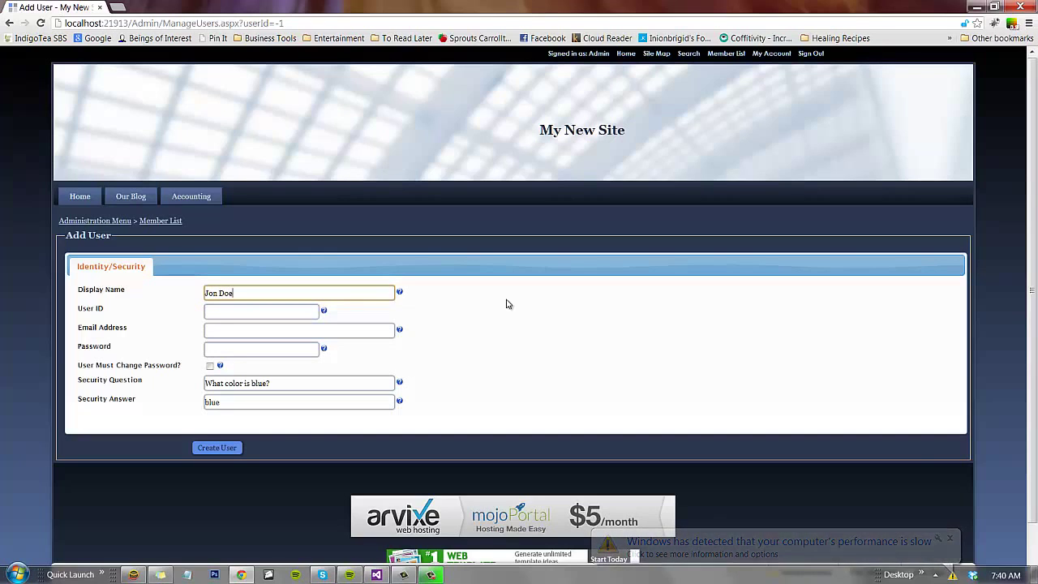
{"action": "key", "text": "Tab"}
{"action": "type", "text": "Jon"}
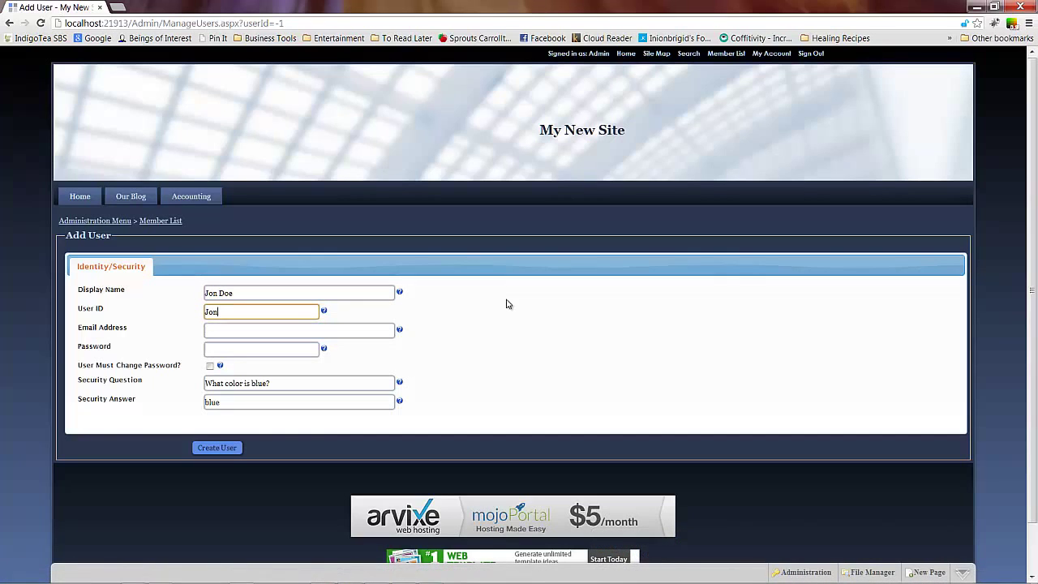
{"action": "type", "text": "Doe"}
{"action": "key", "text": "Tab"}
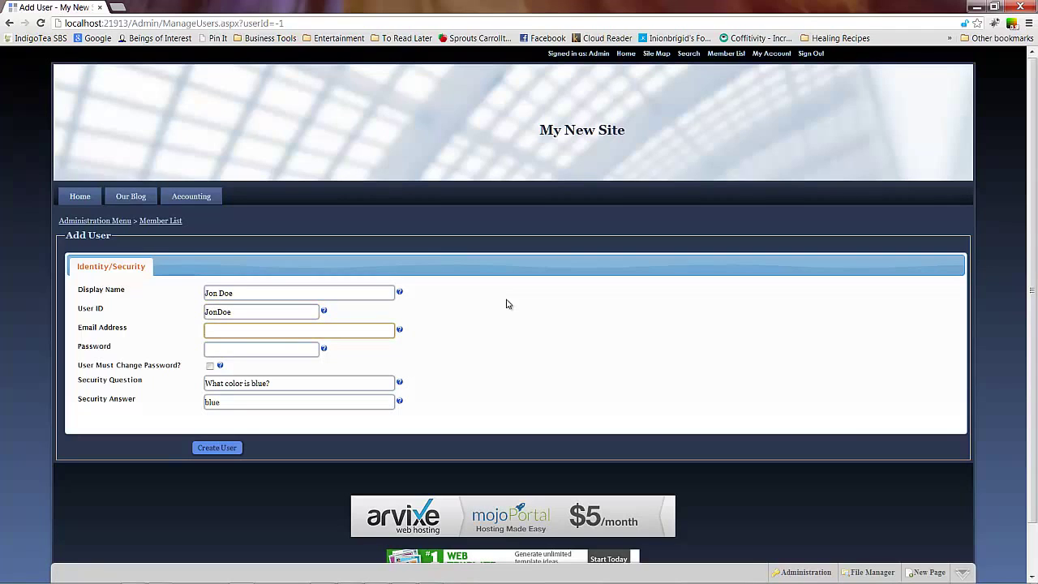
{"action": "type", "text": "mail@mail.com"}
{"action": "key", "text": "Tab"}
{"action": "type", "text": "123456"}
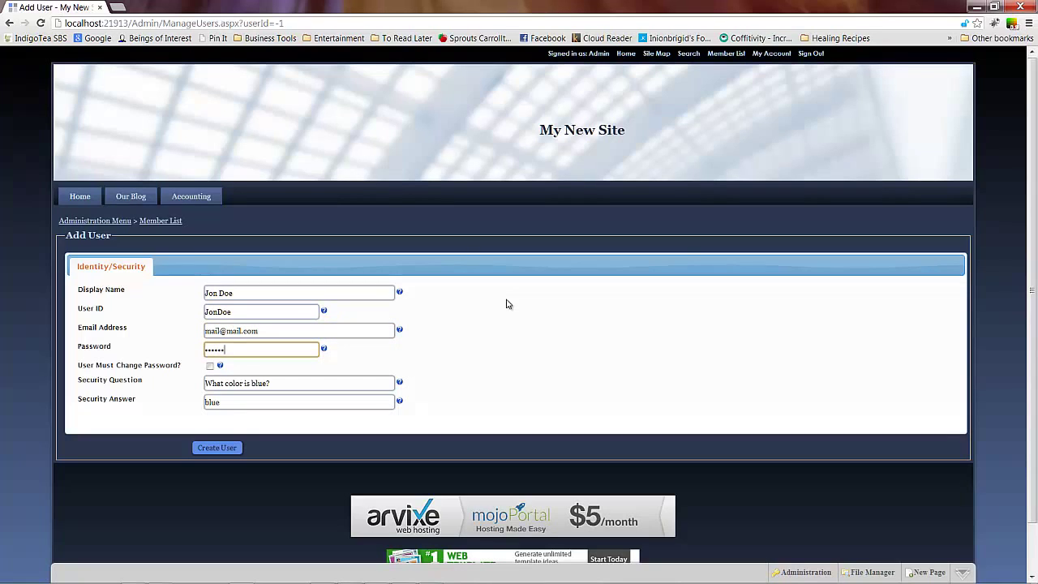
{"action": "type", "text": "78"}
- Keep the 'must change password' requirement on, dismissing two Windows notifications
{"action": "left_click", "coordinate": [208, 368]}
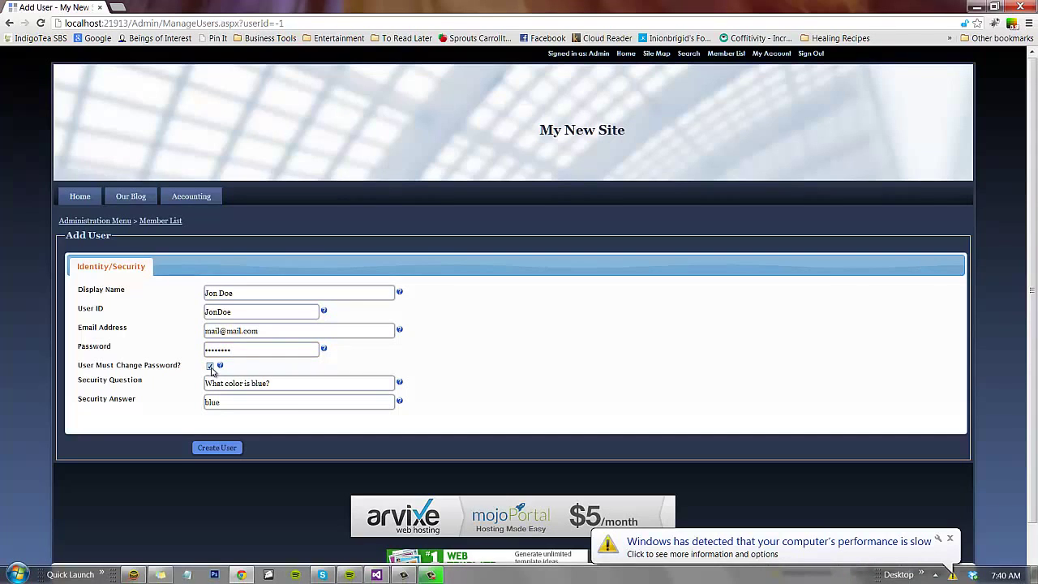
{"action": "left_click", "coordinate": [950, 539]}
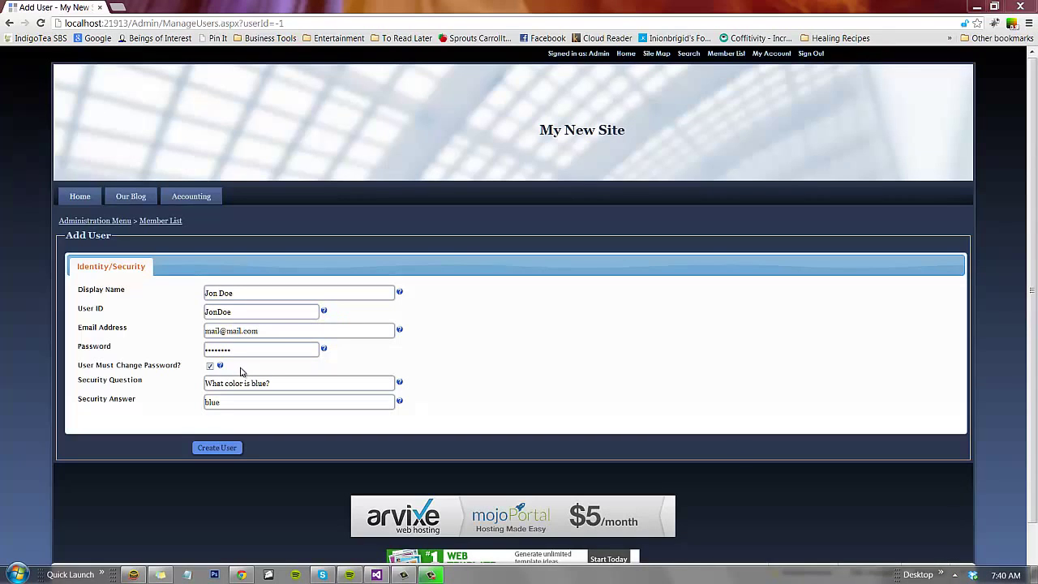
{"action": "left_click", "coordinate": [209, 367]}
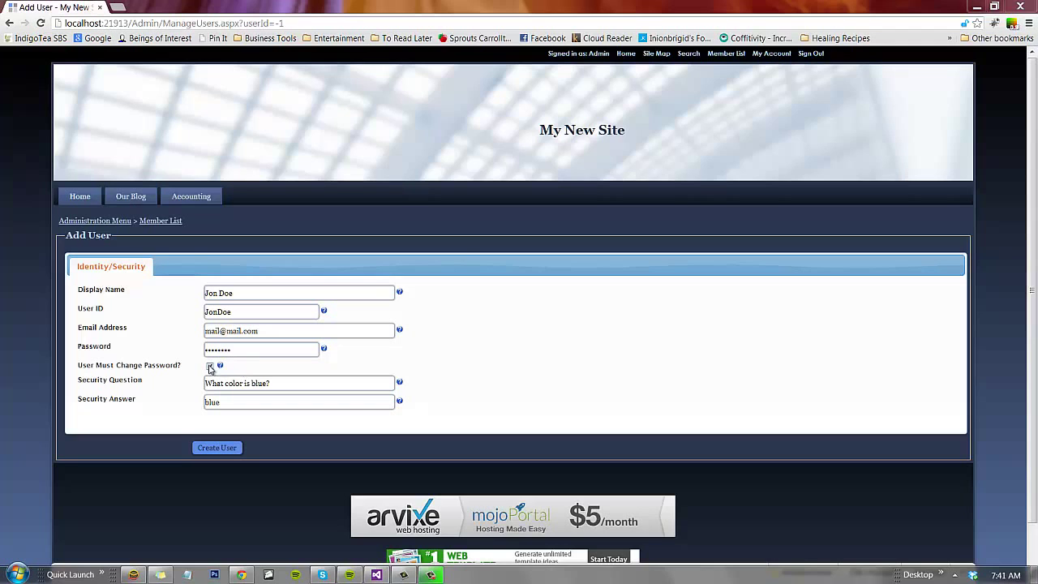
{"action": "left_click", "coordinate": [209, 367]}
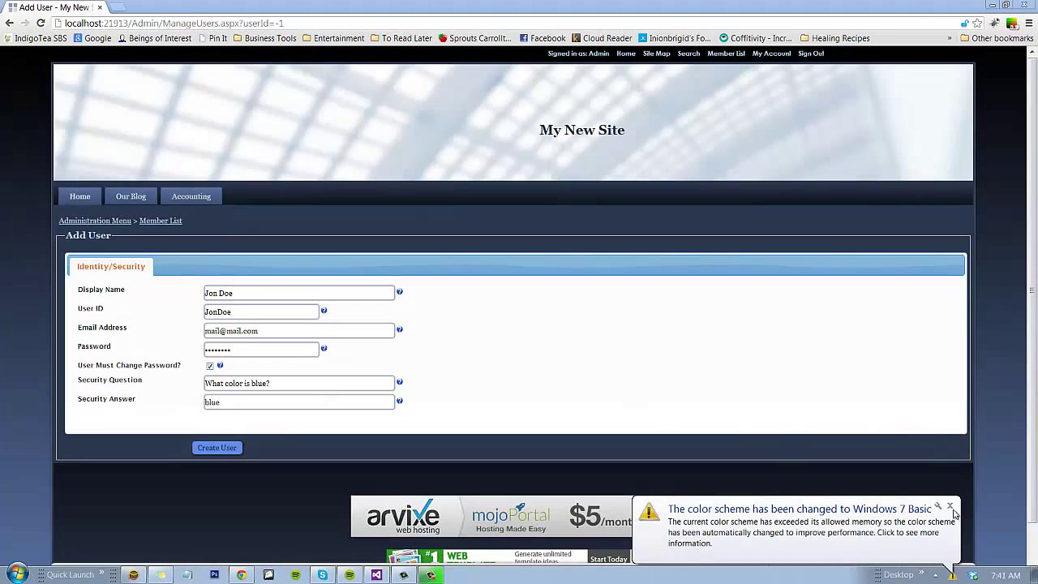
{"action": "left_click", "coordinate": [949, 505]}
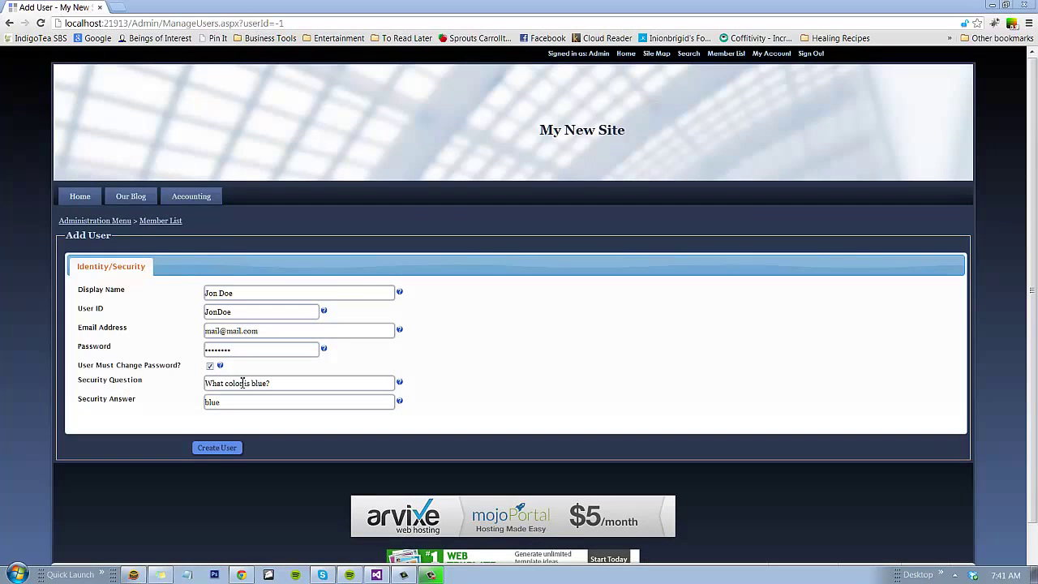
- Fill in the security question and answer, then create the user account
{"action": "left_click_drag", "start_coordinate": [313, 383], "coordinate": [187, 379]}
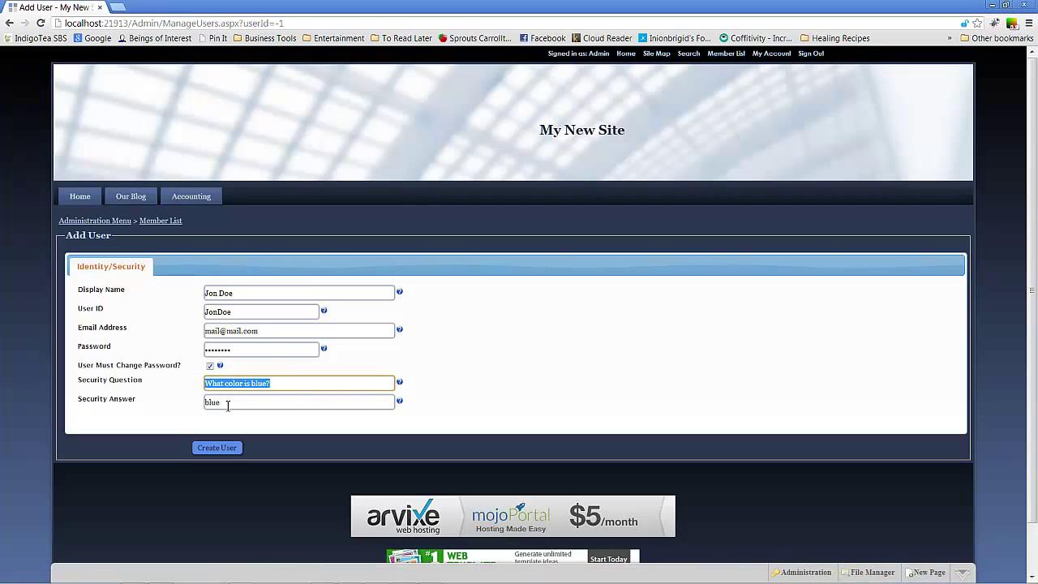
{"action": "left_click_drag", "start_coordinate": [228, 405], "coordinate": [204, 403]}
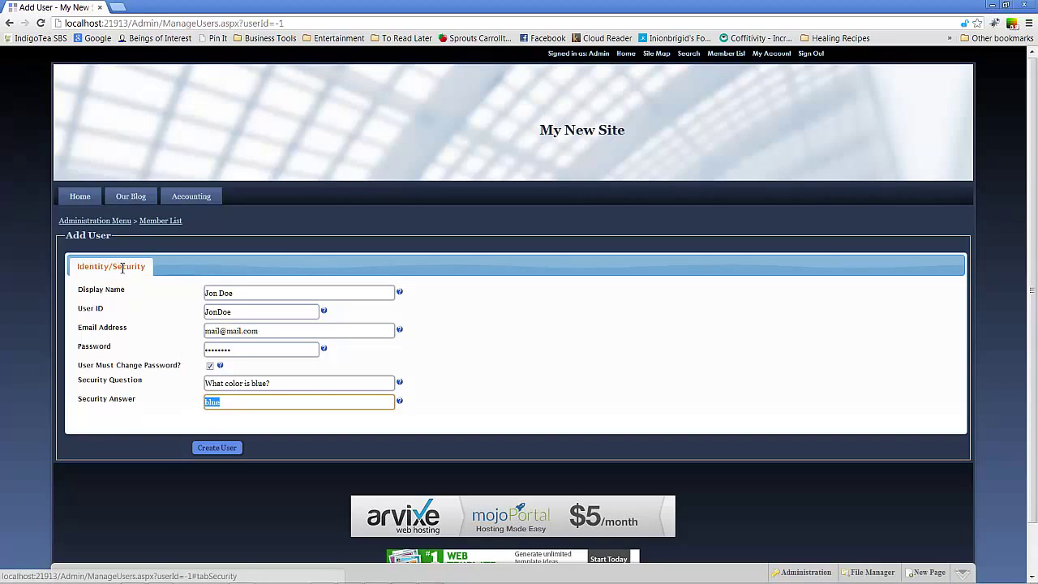
{"action": "left_click", "coordinate": [214, 448]}
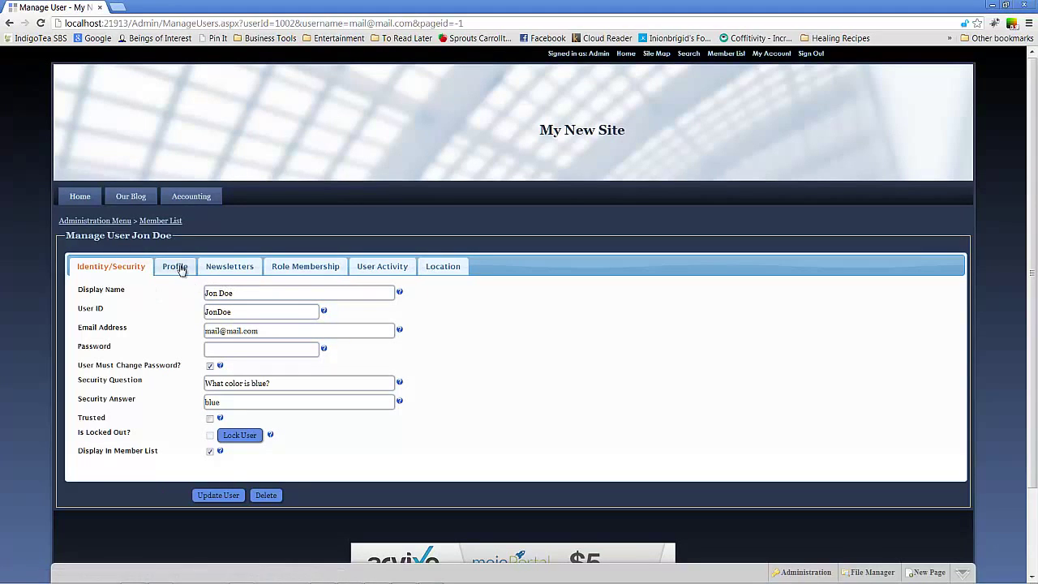
- View the new member's Profile tab with avatar, Eastern Time zone and blank name fields
{"action": "left_click", "coordinate": [182, 267]}
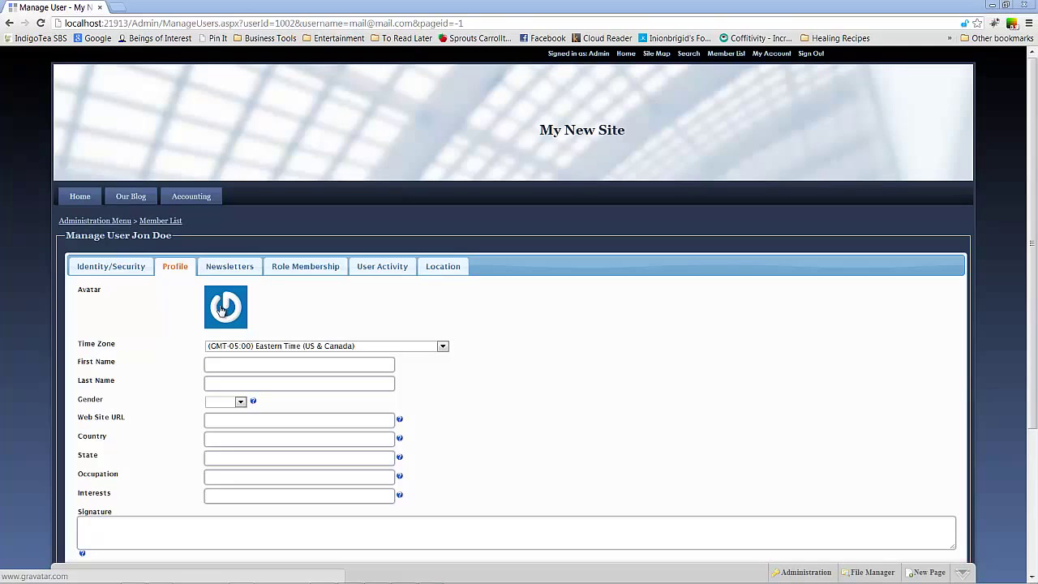
- Follow the avatar to gravatar.com, then go back to the Manage User page
{"action": "left_click", "coordinate": [220, 309]}
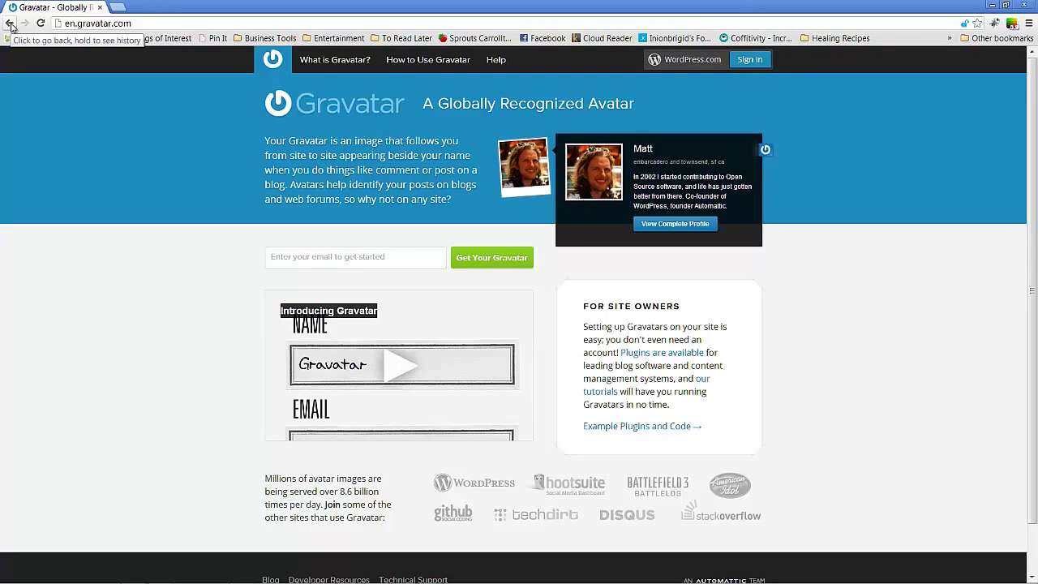
{"action": "left_click", "coordinate": [11, 25]}
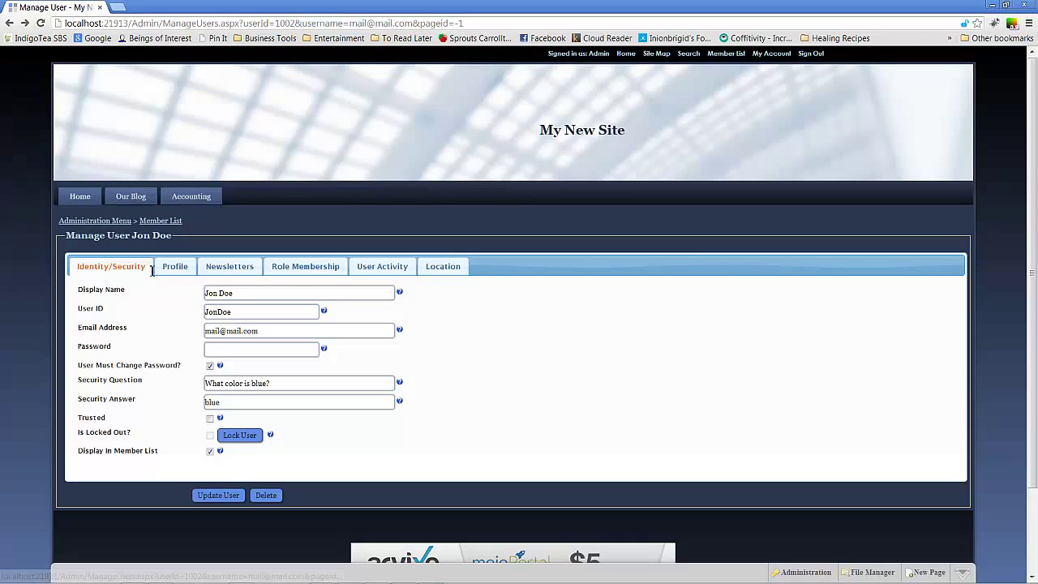
- Browse the Profile and Newsletters tabs, then show the Role Membership tab
{"action": "left_click", "coordinate": [181, 271]}
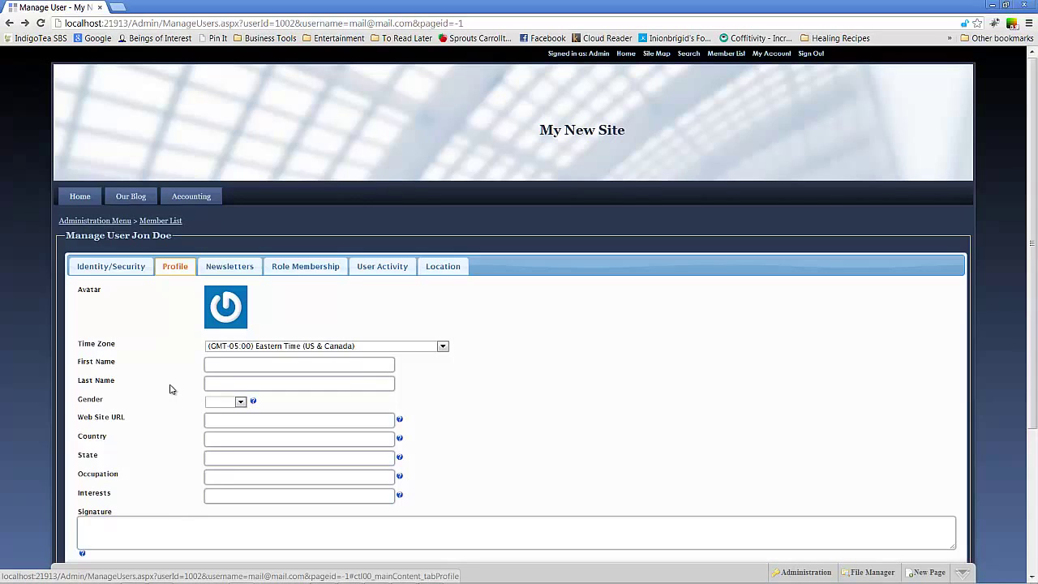
{"action": "left_click", "coordinate": [226, 270]}
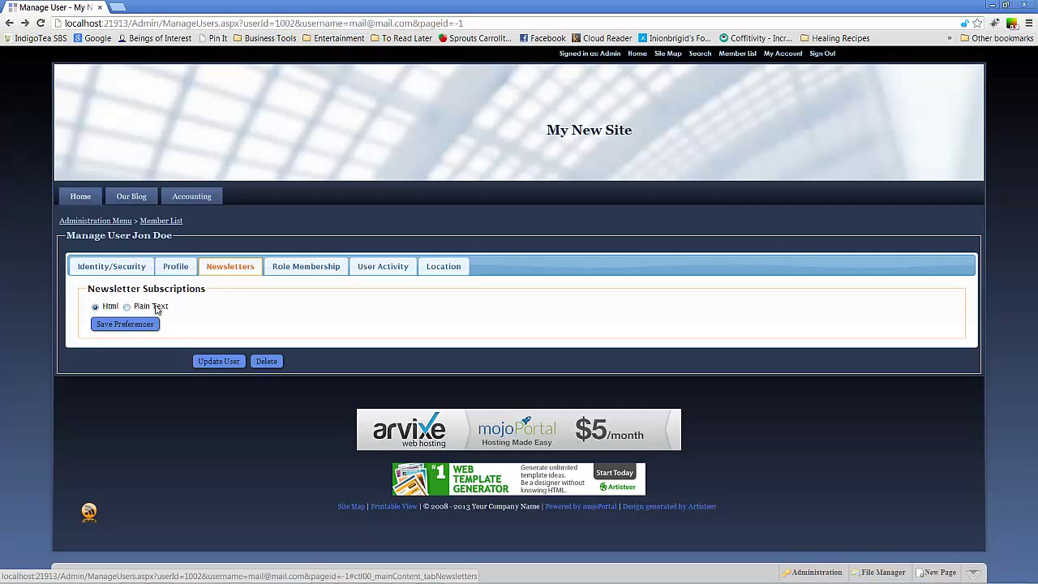
{"action": "left_click", "coordinate": [306, 268]}
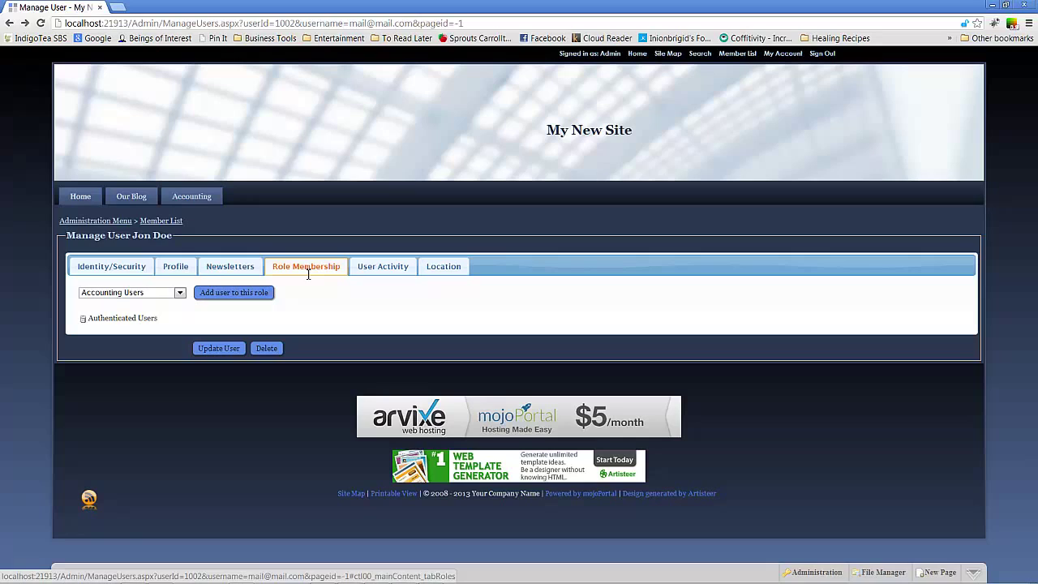
- Choose Accounting Users from the roles dropdown and add the user to it
{"action": "left_click", "coordinate": [154, 295]}
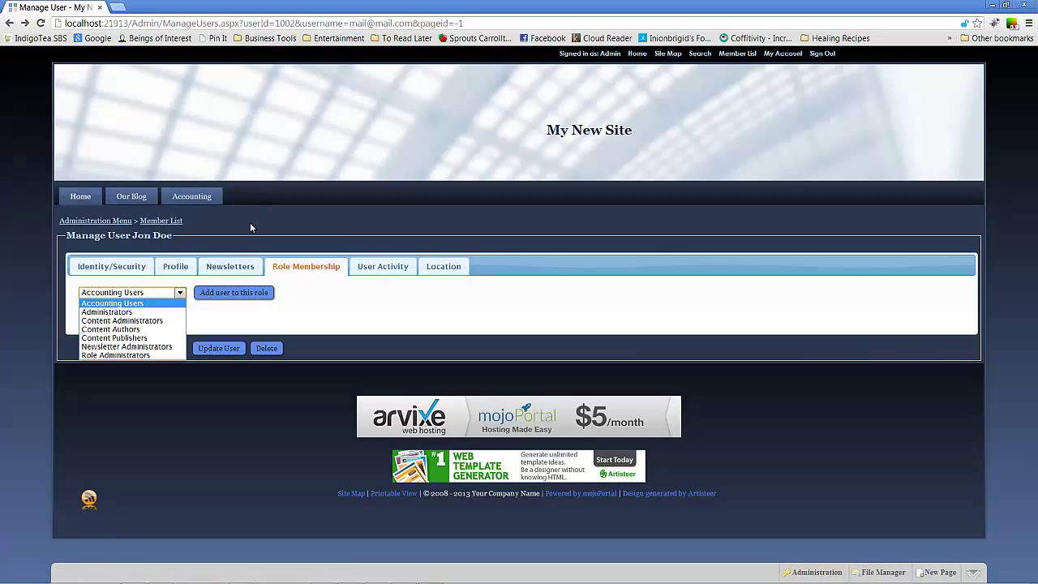
{"action": "left_click", "coordinate": [157, 303]}
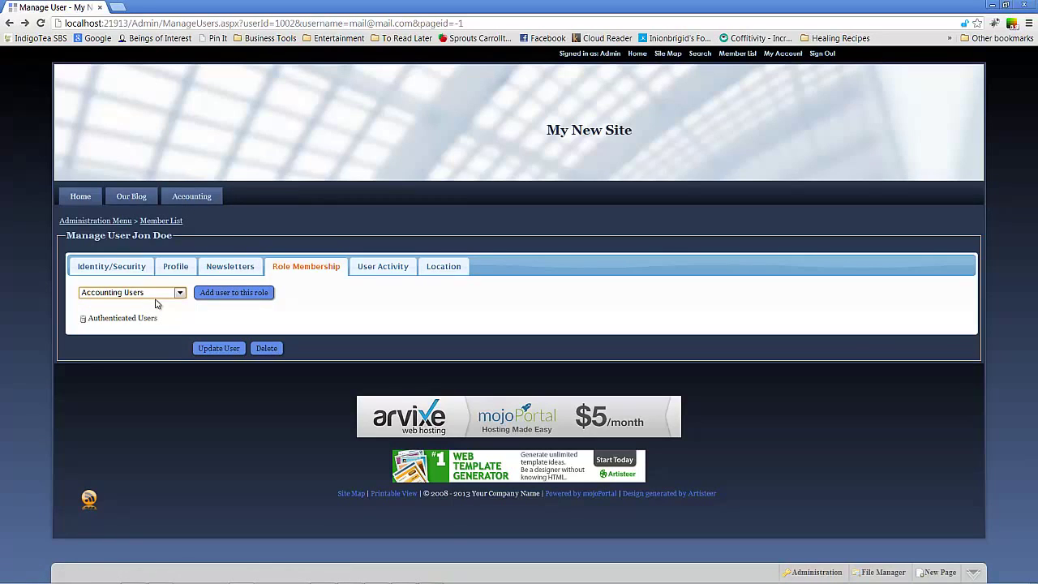
{"action": "left_click", "coordinate": [232, 292]}
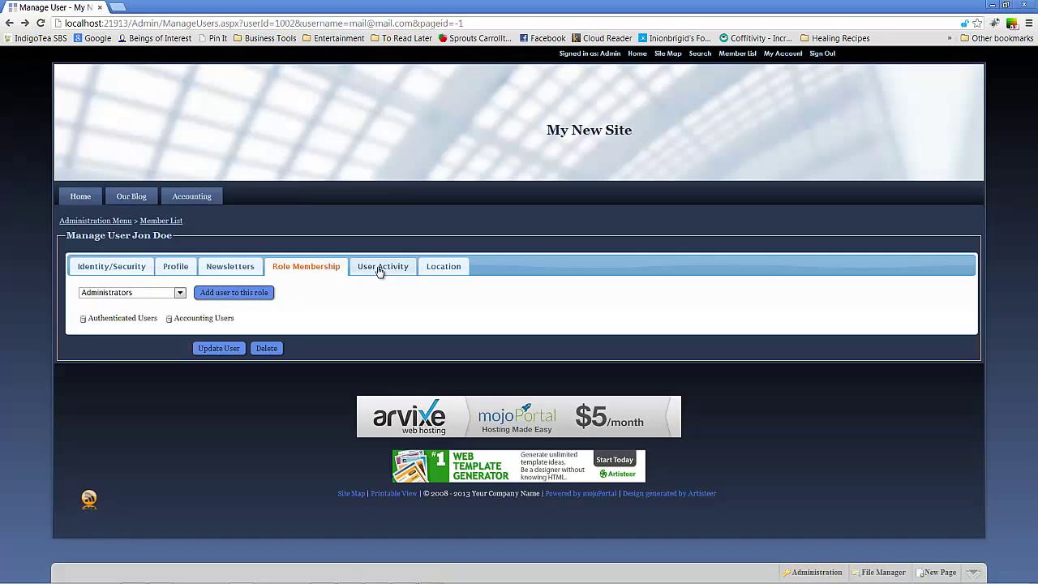
- Check the User Activity tab and its Admin Comments field, then view the Location tab
{"action": "left_click", "coordinate": [382, 270]}
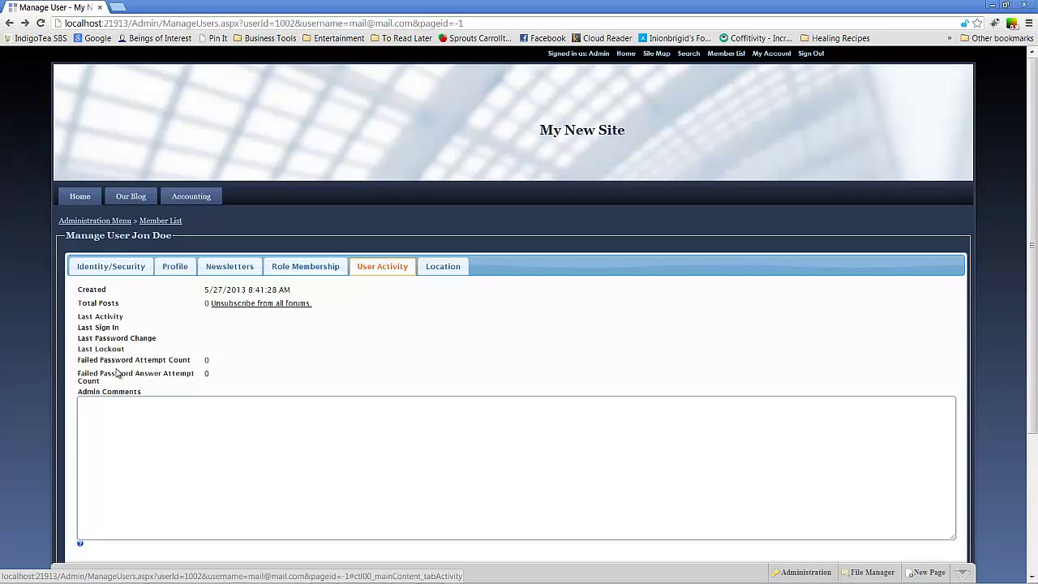
{"action": "left_click", "coordinate": [474, 415]}
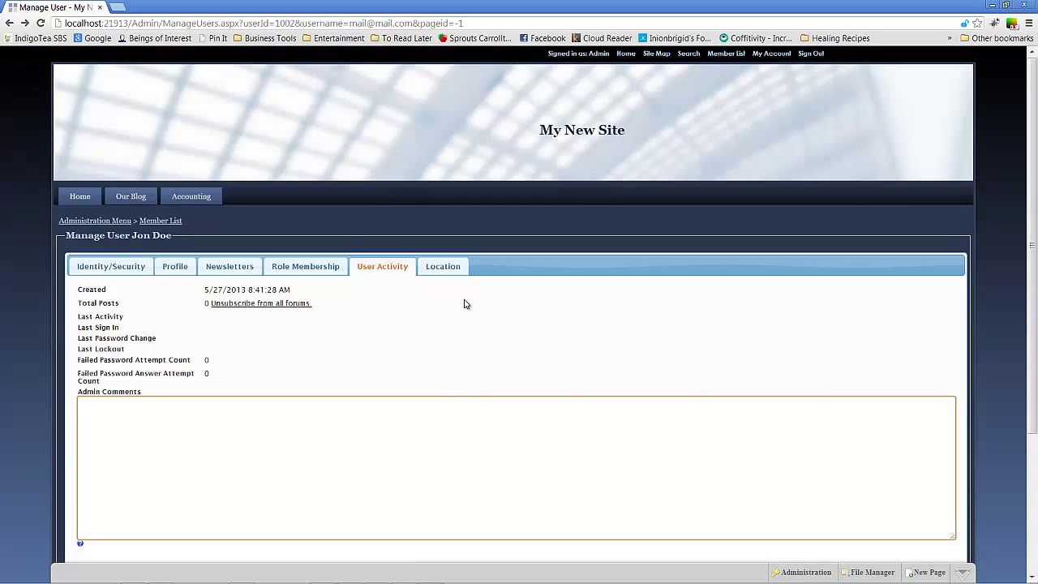
{"action": "left_click", "coordinate": [442, 267]}
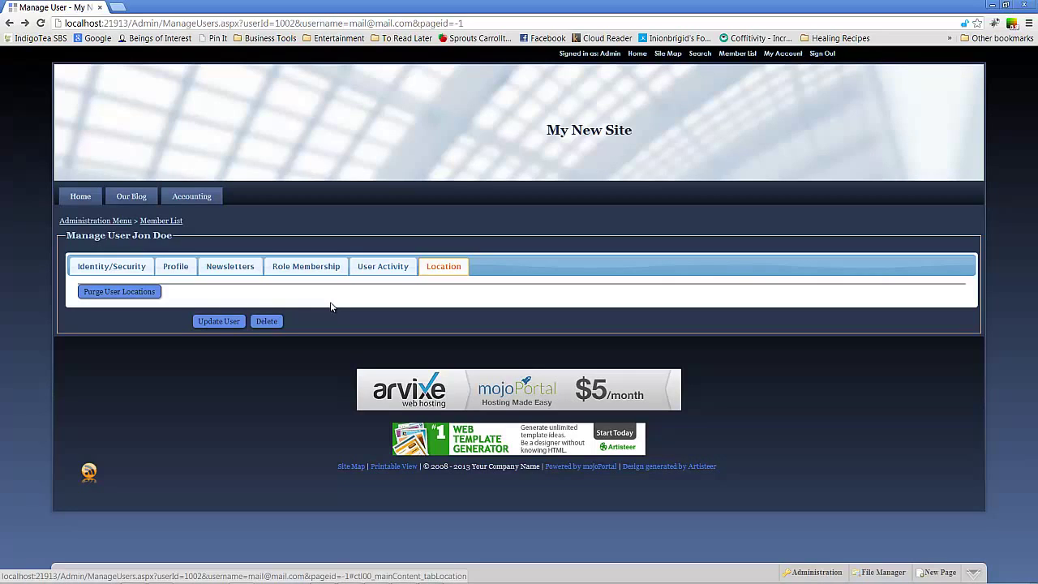
- Switch back to the Identity/Security tab, showing the account is not locked out
{"action": "left_click", "coordinate": [94, 266]}
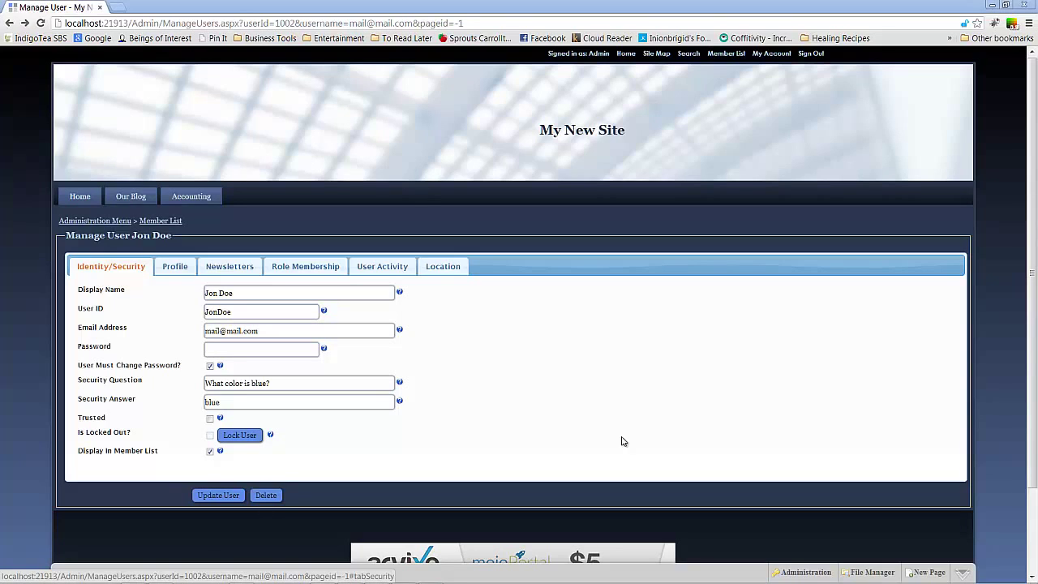
- Open My New Site's Site Settings and keep 'Really delete users?' unchecked on the General tab
{"action": "left_click", "coordinate": [809, 574]}
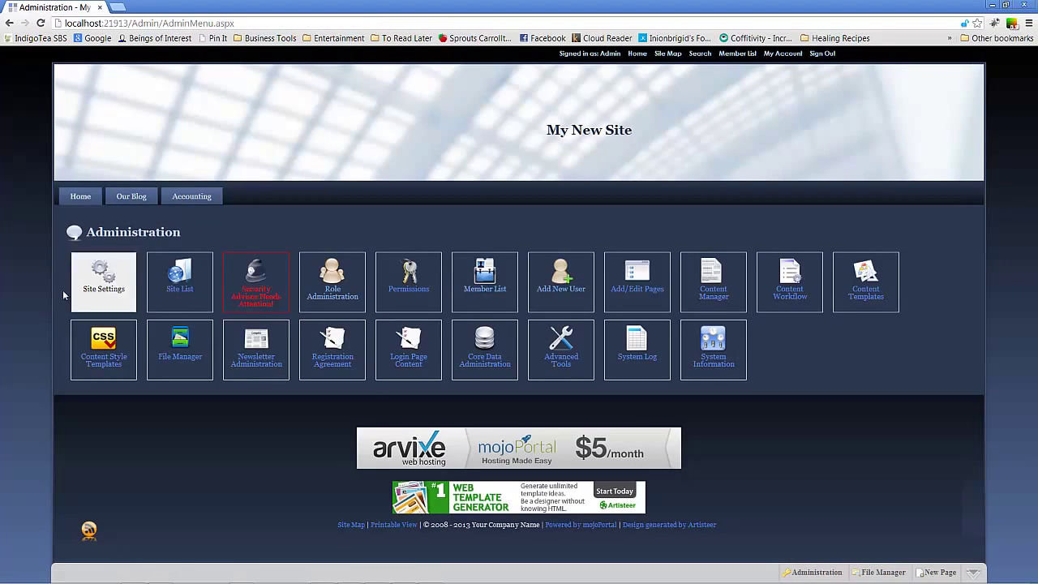
{"action": "left_click", "coordinate": [91, 288]}
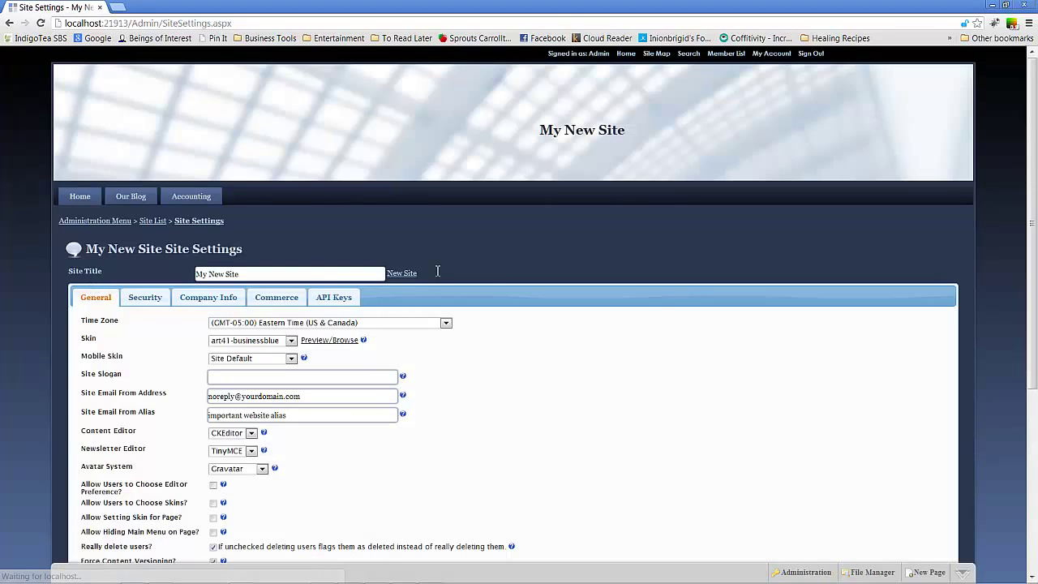
{"action": "left_click_drag", "start_coordinate": [1024, 231], "coordinate": [1013, 320]}
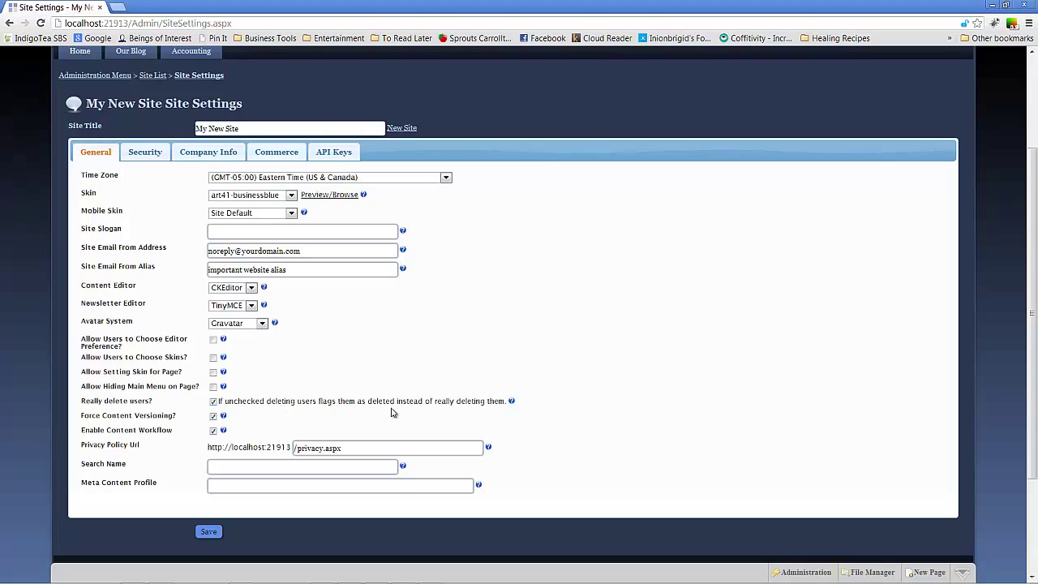
{"action": "left_click", "coordinate": [214, 402]}
{"action": "mouse_move", "coordinate": [386, 582]}
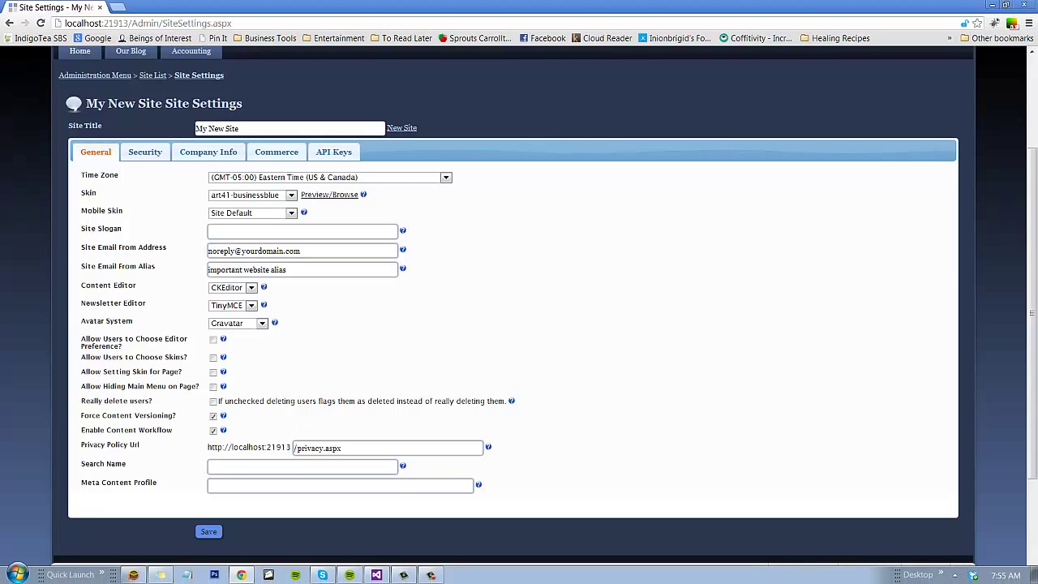